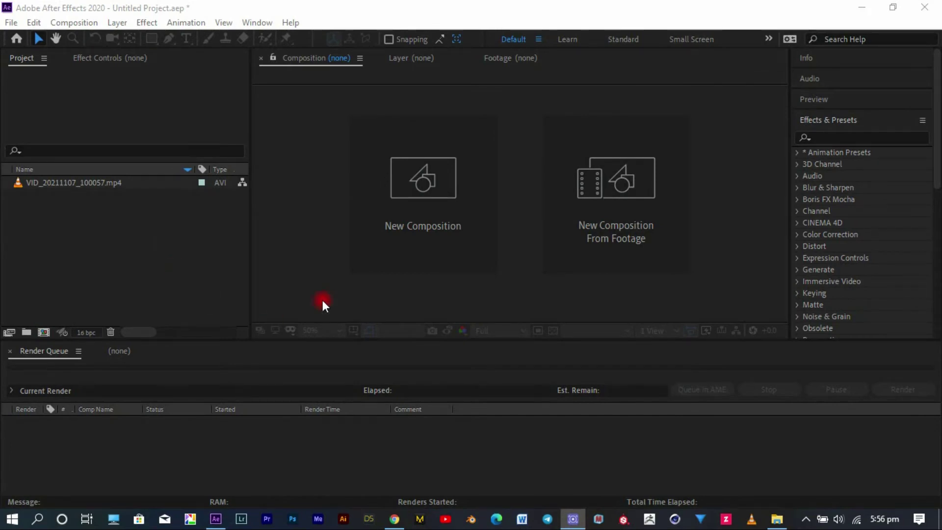
Create a new composition from the imported video clip.
click(76, 181)
right_click(76, 181)
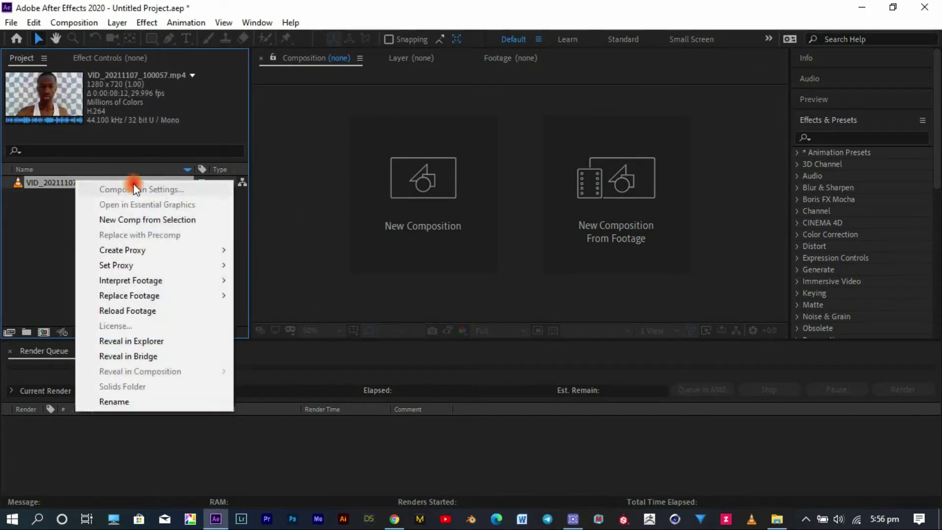
click(179, 220)
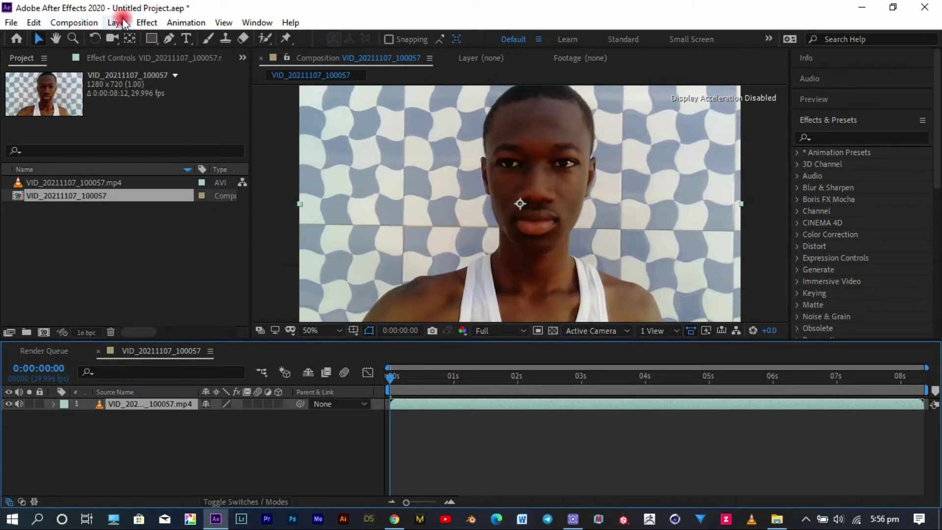
Apply Boris FX Mocha Pro to the clip layer and launch the Mocha interface.
click(146, 22)
mouse_move(277, 129)
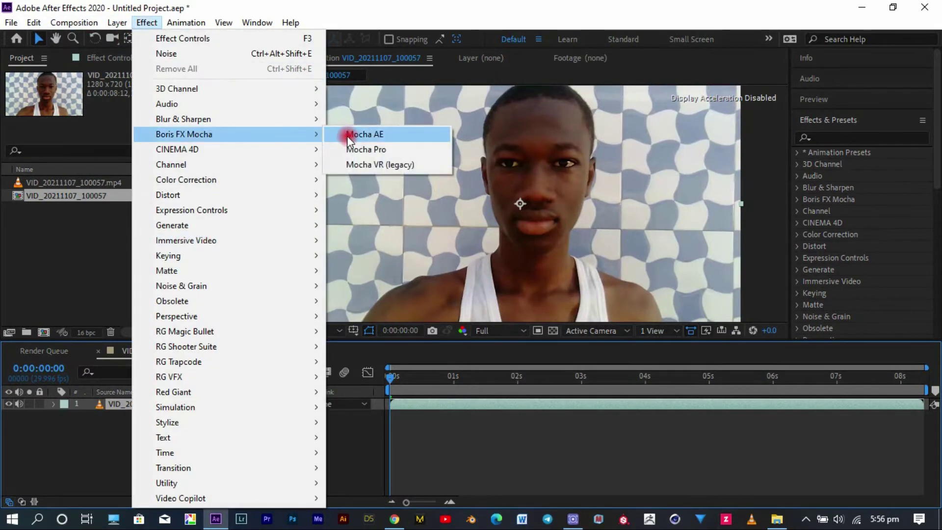
click(344, 149)
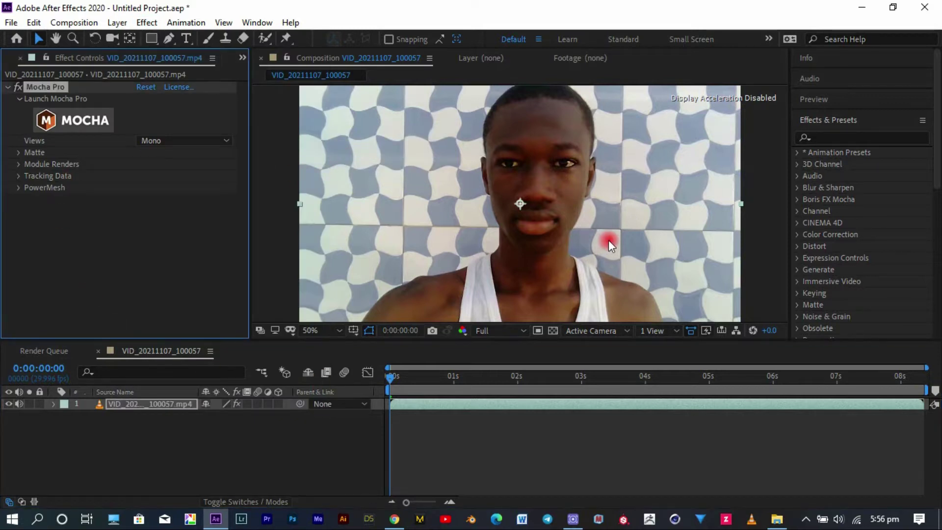
click(71, 119)
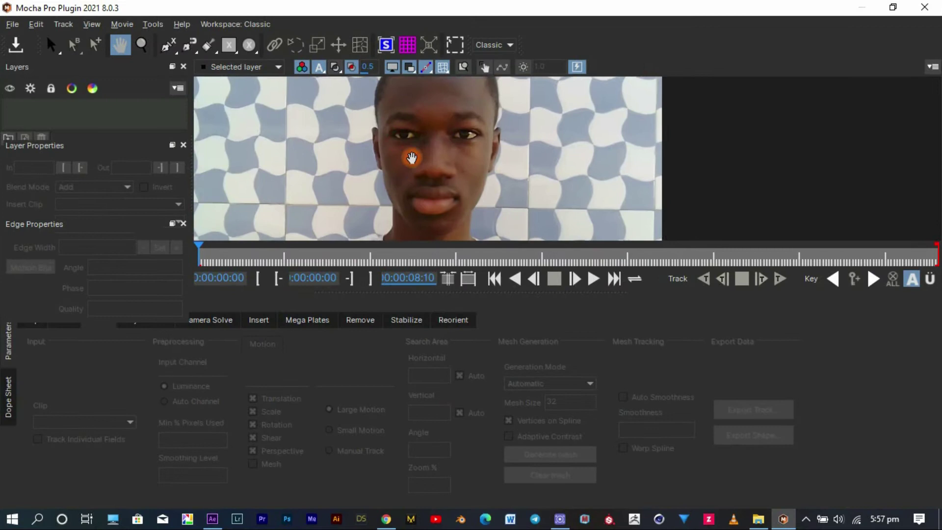
Frame the clip in the viewer and start an X-Spline along the face's left edge.
drag(411, 157, 507, 170)
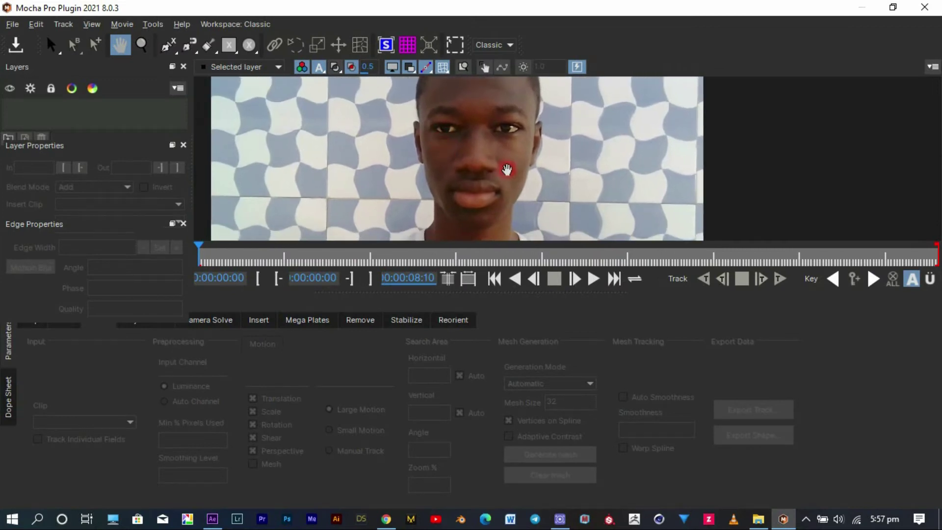
click(141, 45)
drag(530, 169, 413, 126)
click(119, 44)
drag(507, 138, 486, 158)
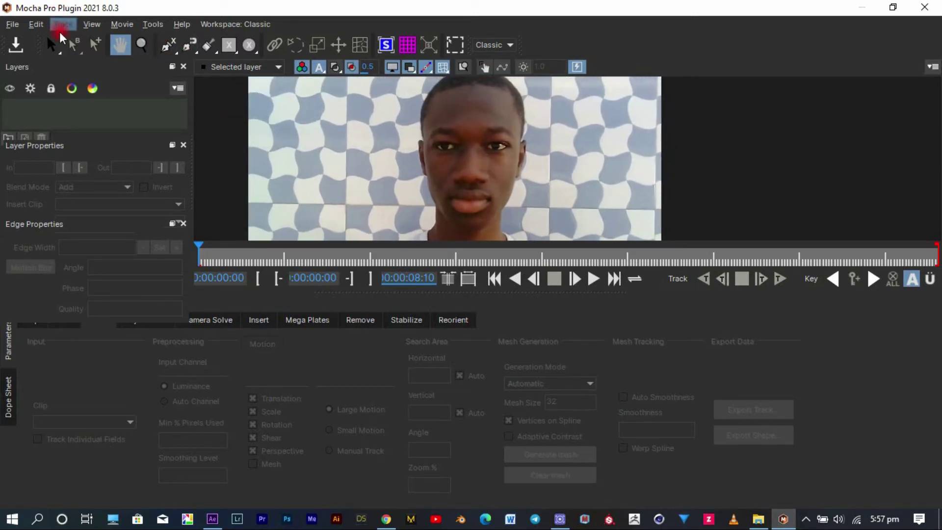
click(168, 45)
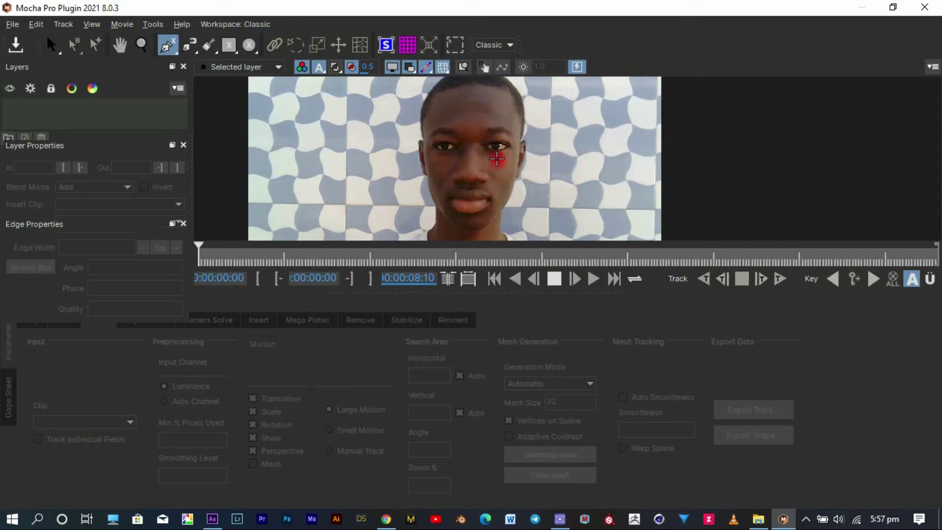
click(416, 112)
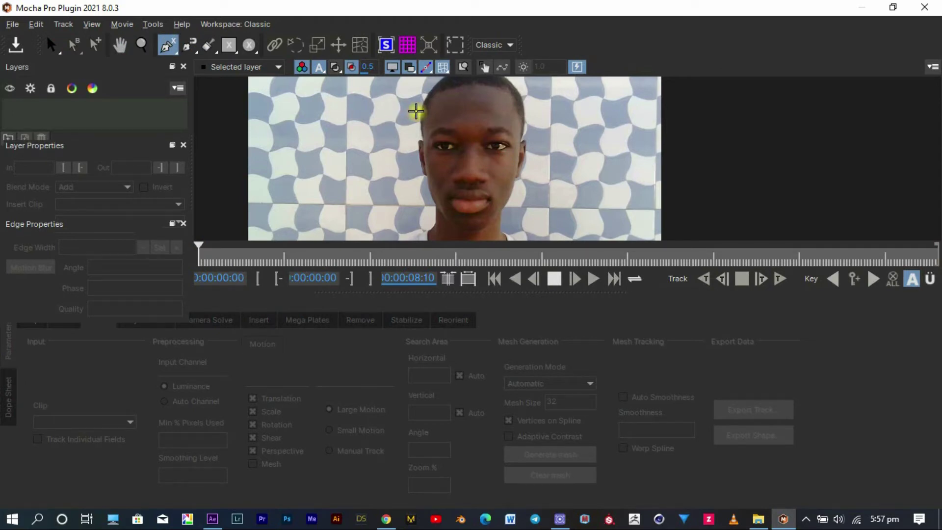
click(420, 158)
click(430, 197)
click(442, 222)
Continue the spline around the right side and top of the face and close it.
click(460, 233)
click(486, 237)
click(505, 215)
click(521, 179)
click(528, 138)
click(536, 104)
click(455, 82)
right_click(461, 80)
click(122, 47)
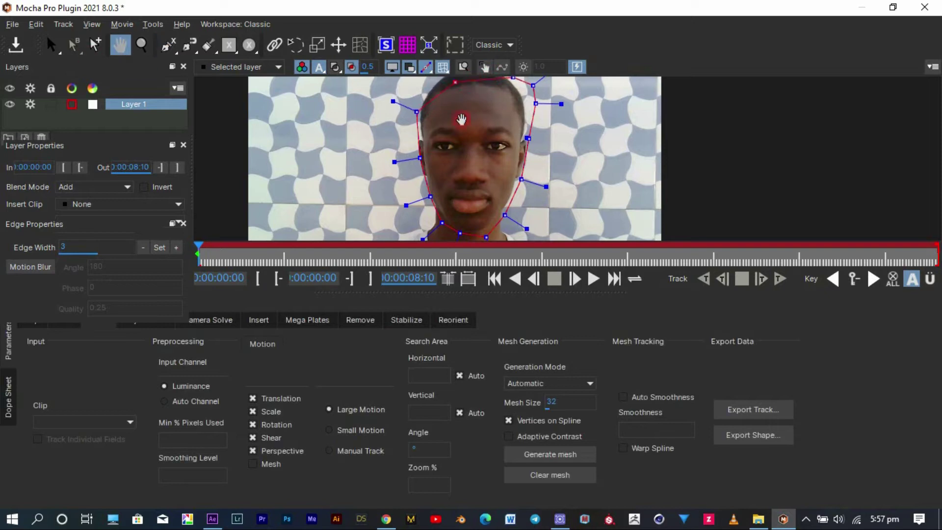
Enable Perspective and Mesh motion in Layer 1's track parameters.
drag(432, 98, 423, 138)
key(s)
key(x)
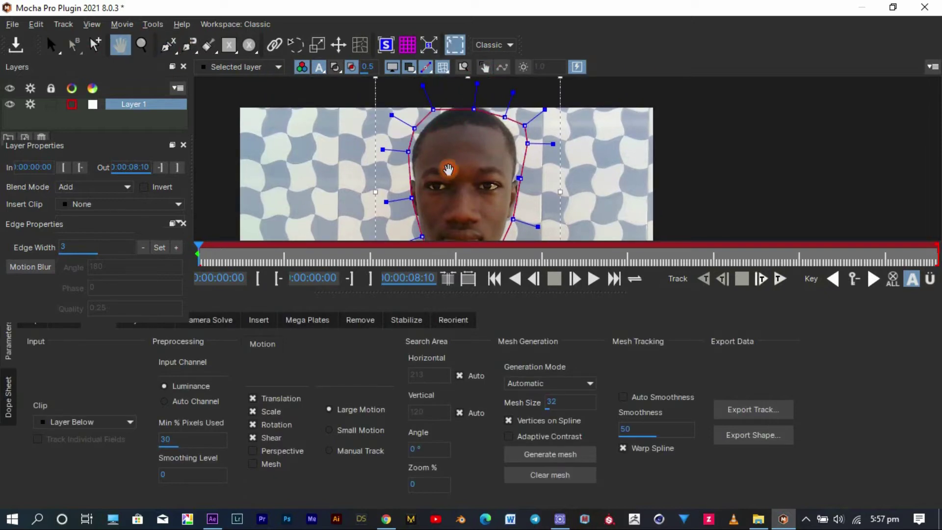
drag(478, 179, 473, 137)
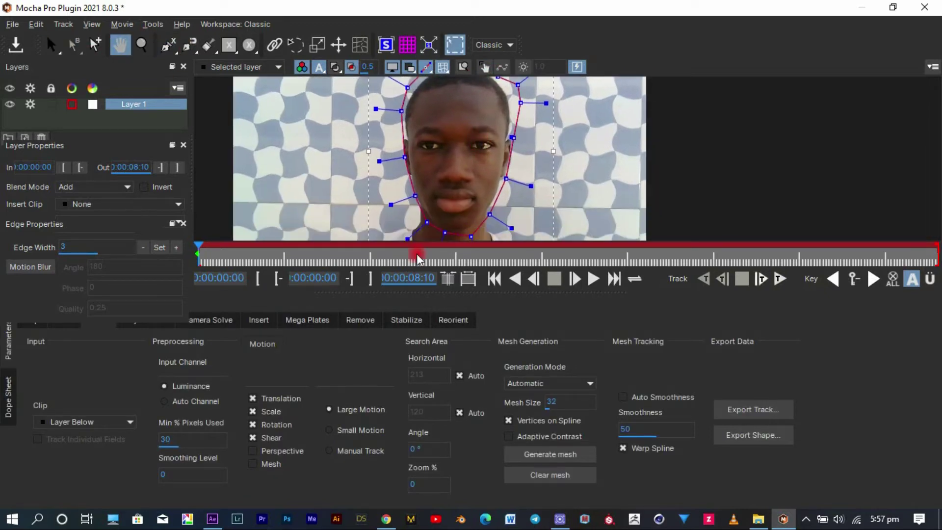
click(256, 453)
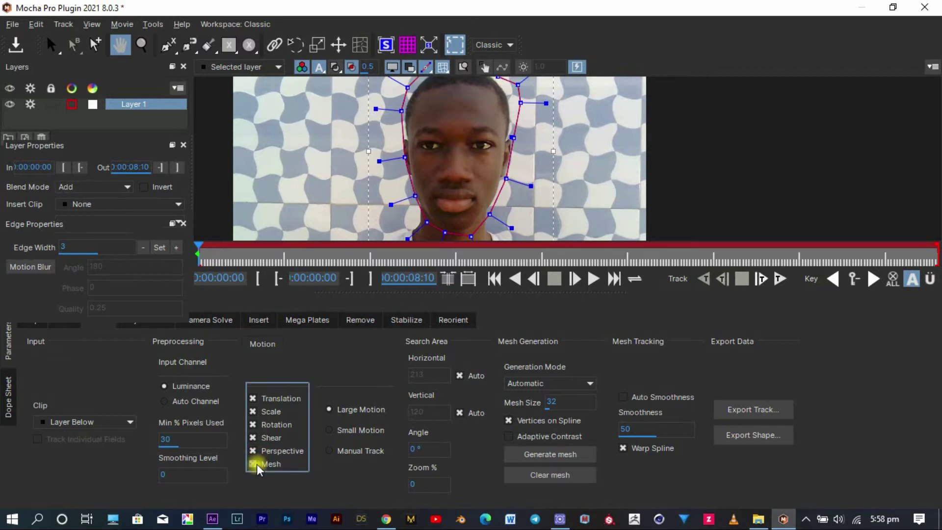
click(256, 465)
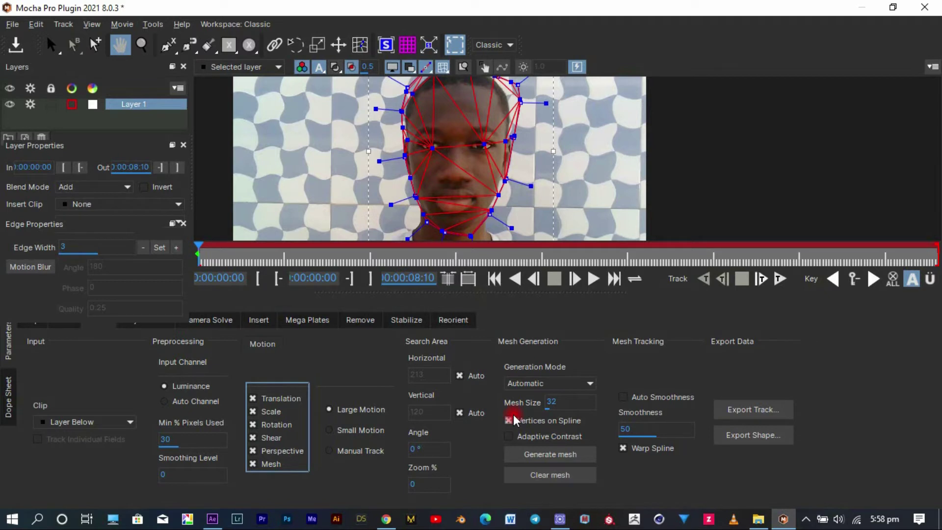
Switch mesh generation to Uniform and regenerate the face mesh at Mesh Size 28.
click(530, 389)
click(538, 400)
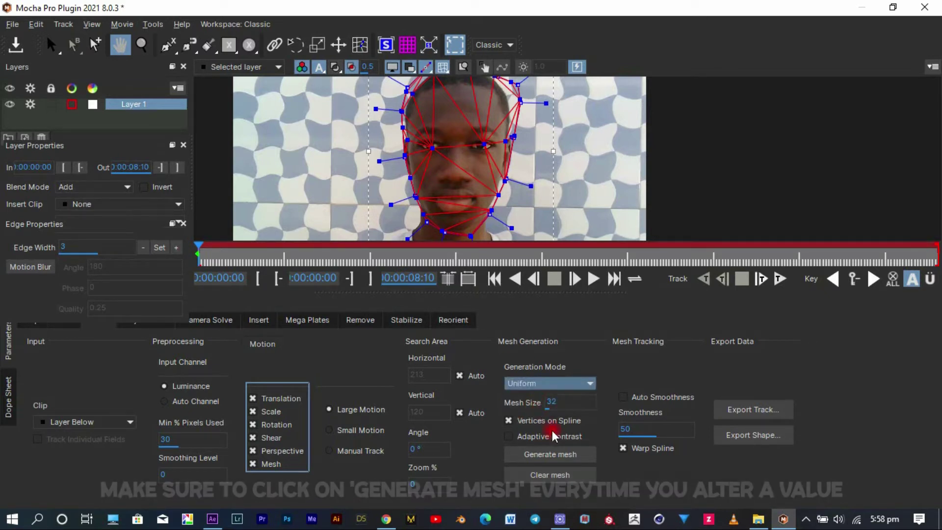
click(550, 454)
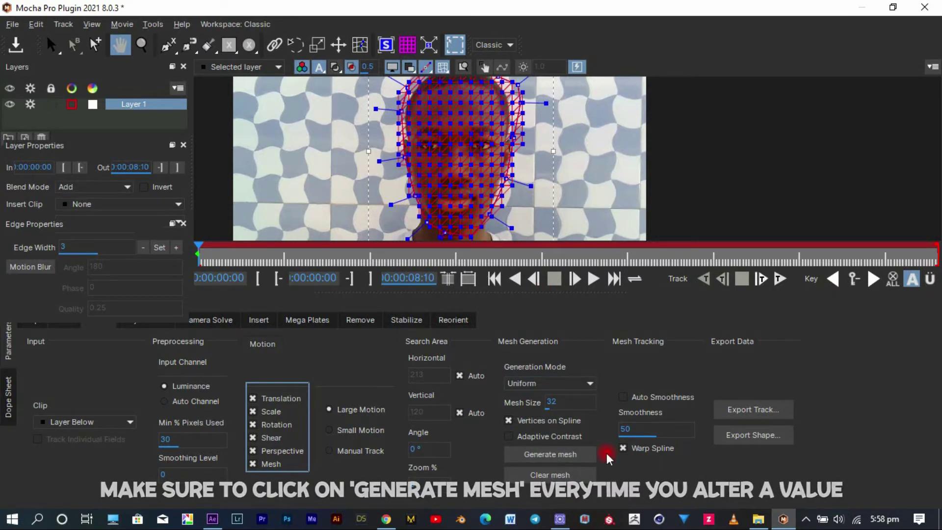
click(552, 400)
drag(551, 400, 533, 399)
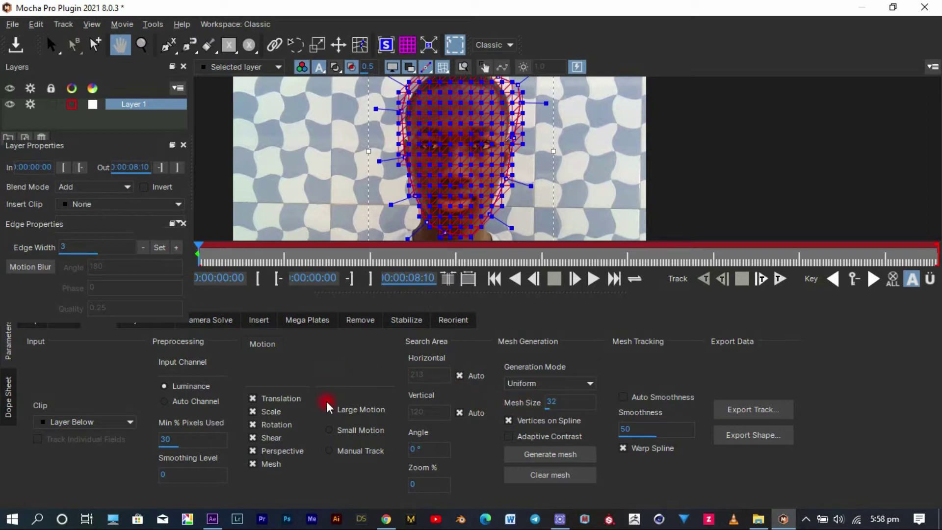
drag(558, 401, 607, 416)
click(545, 455)
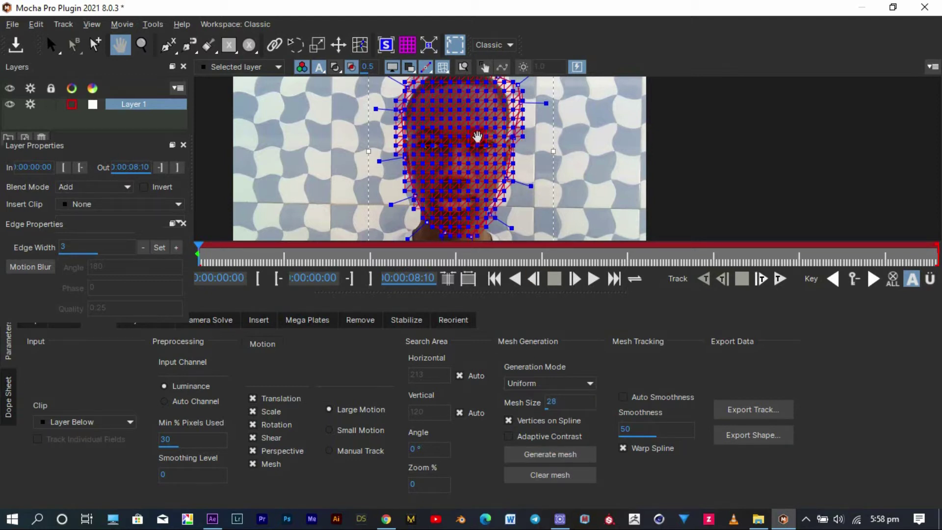
Turn on Adaptive Contrast and regenerate the face mesh.
click(511, 436)
click(510, 421)
click(523, 460)
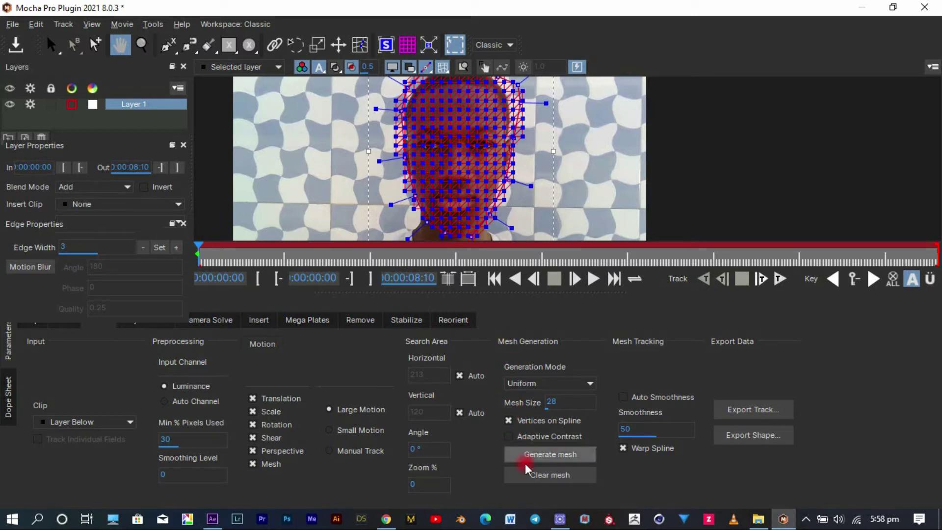
click(510, 436)
click(320, 207)
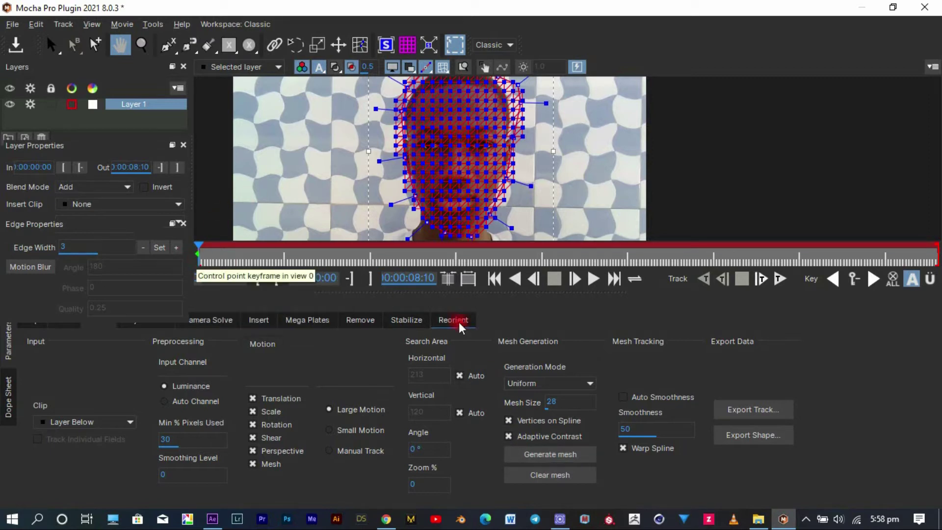
click(784, 283)
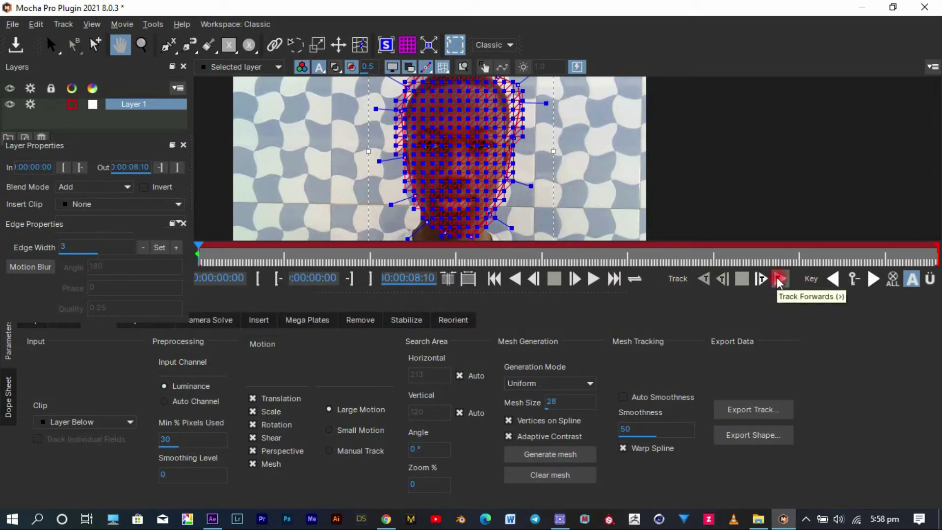
Track the face mesh forward through the clip, return to frame one, and show planar surface and handles.
click(778, 280)
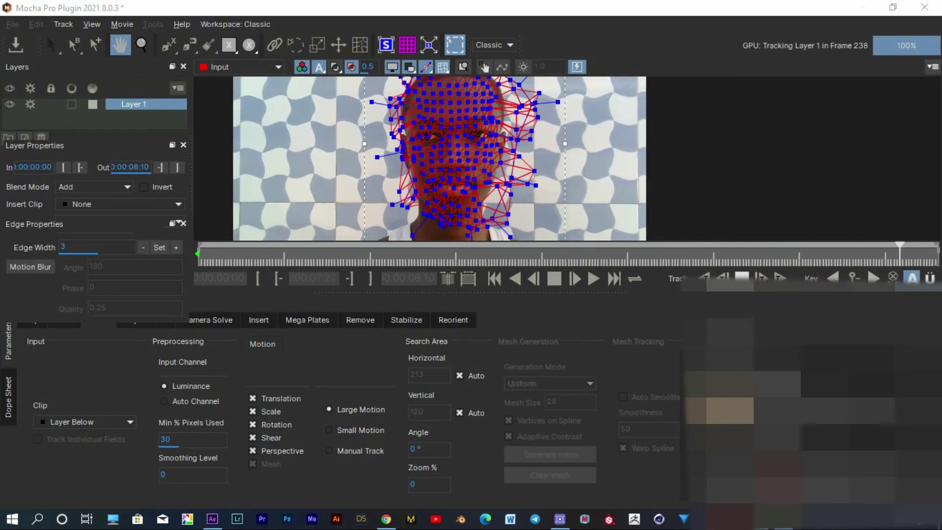
key(Home)
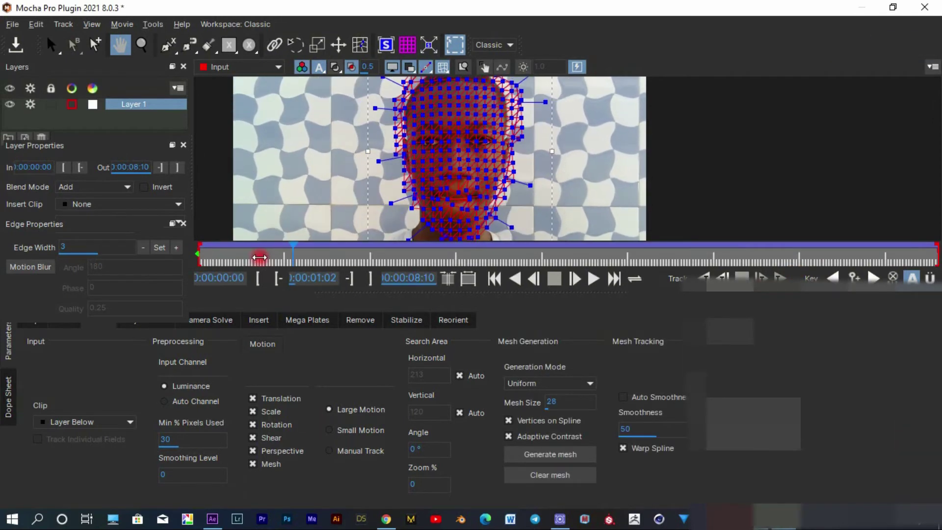
click(389, 45)
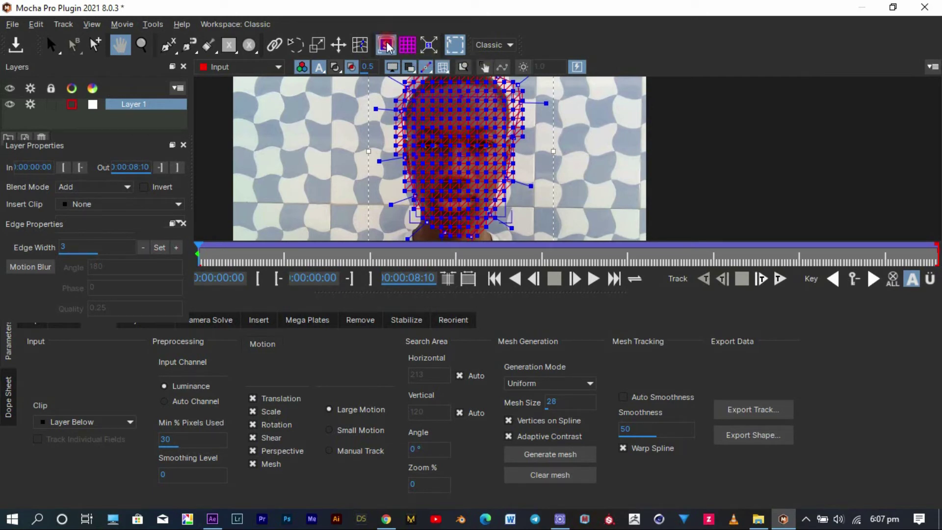
click(435, 47)
Enable Stabilize Mesh Warp in Unwarp mode at High quality and save the Mocha project.
click(407, 320)
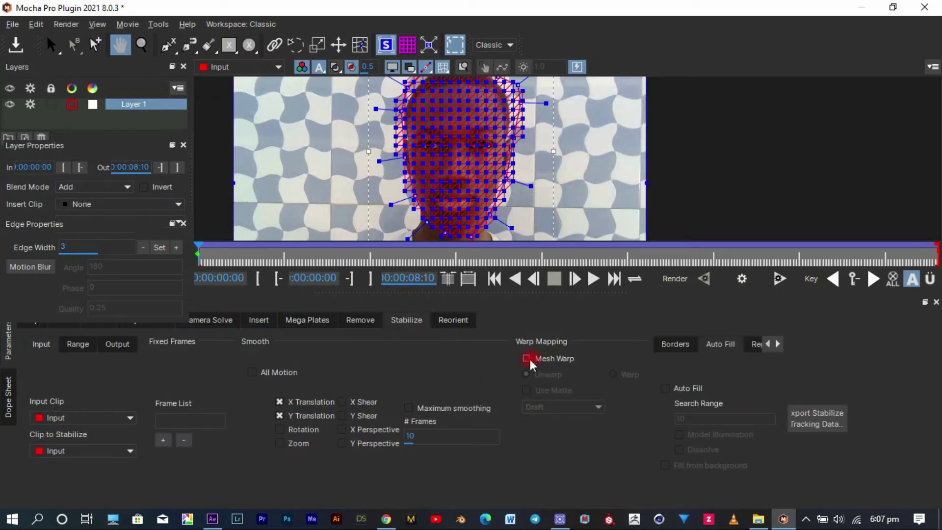
click(528, 359)
click(538, 408)
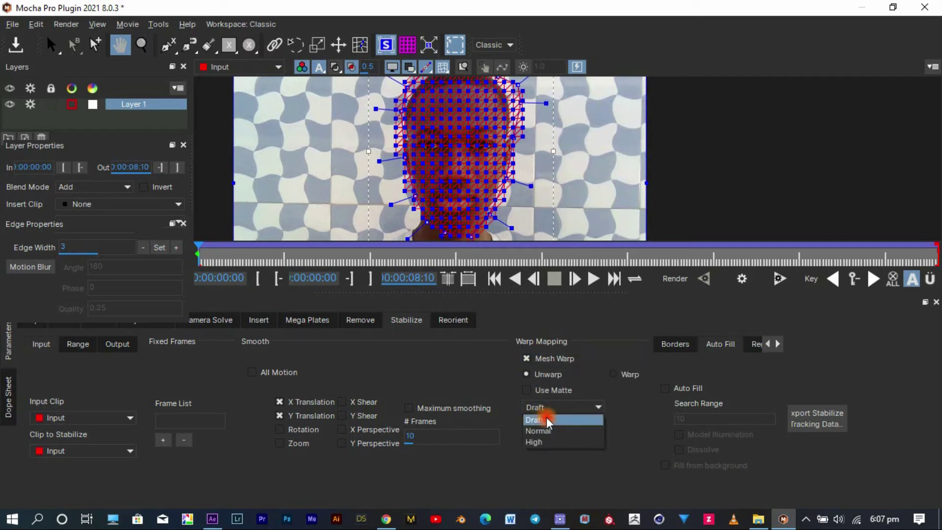
click(544, 444)
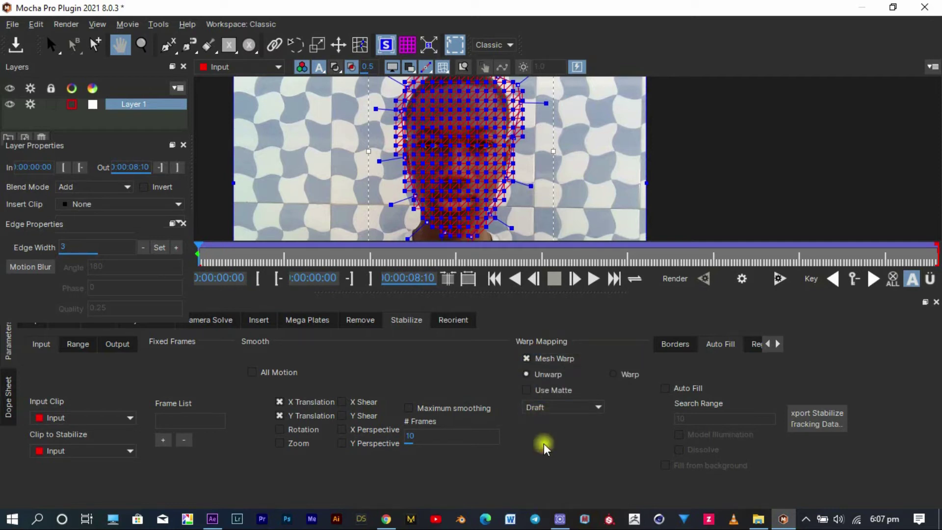
click(15, 49)
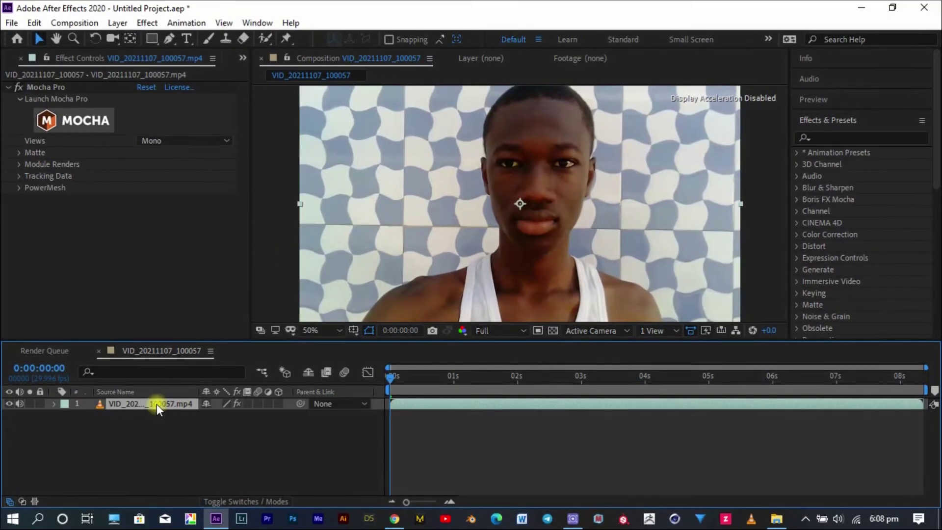
Duplicate the video layer and remove Mocha Pro from the copy.
click(225, 436)
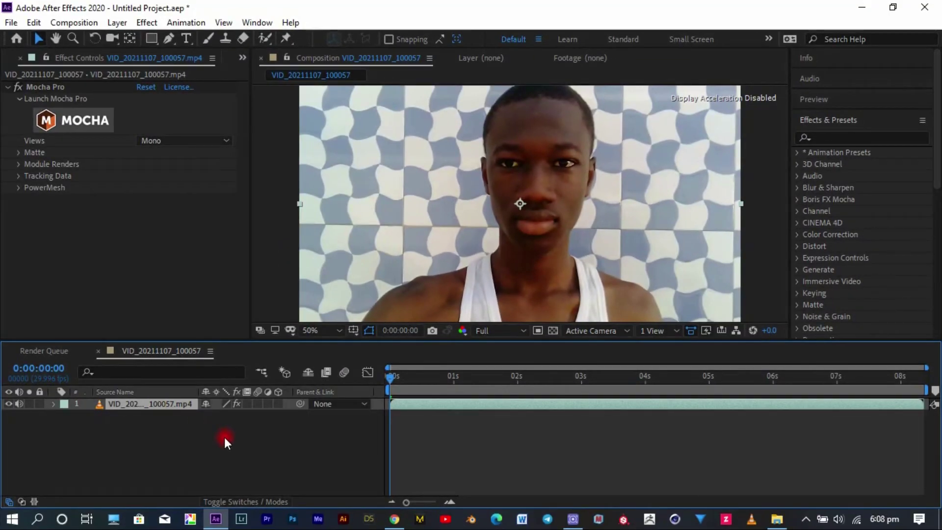
key(ctrl+d)
click(52, 87)
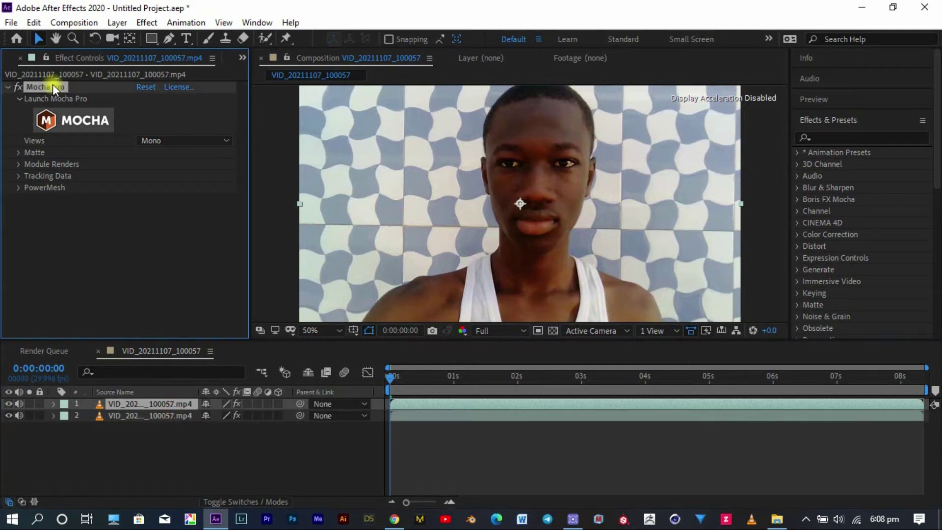
key(Delete)
click(98, 310)
Pre-compose the duplicate layer as 'Tatoos' and check its footage.
right_click(121, 402)
click(165, 343)
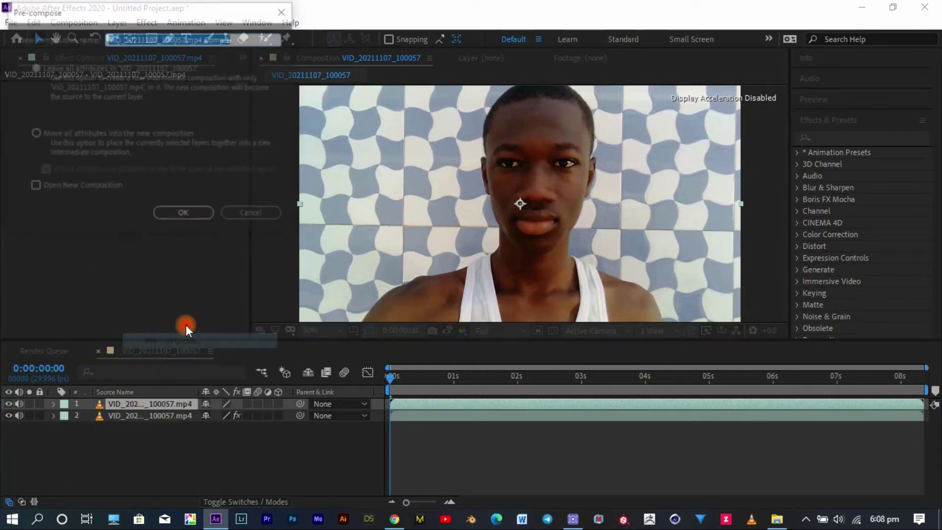
text(Tatoos)
click(190, 211)
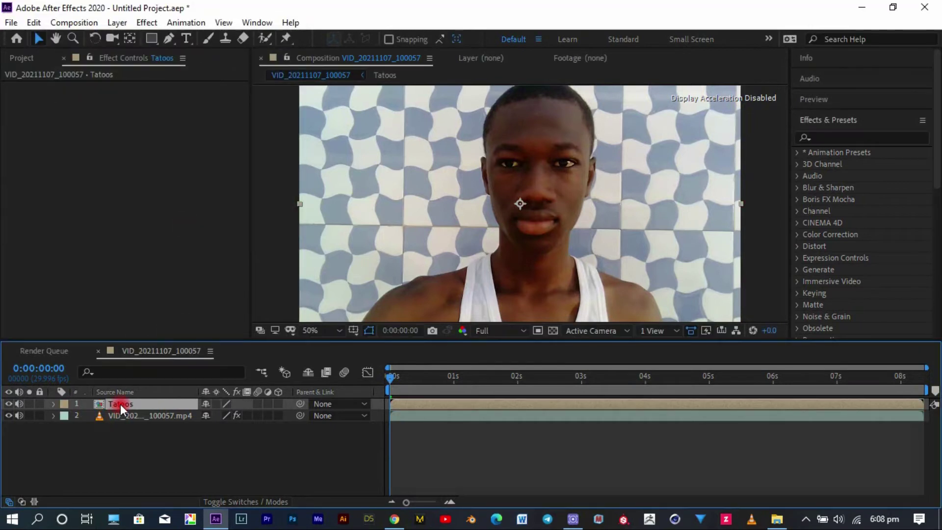
double_click(120, 404)
drag(398, 380, 81, 379)
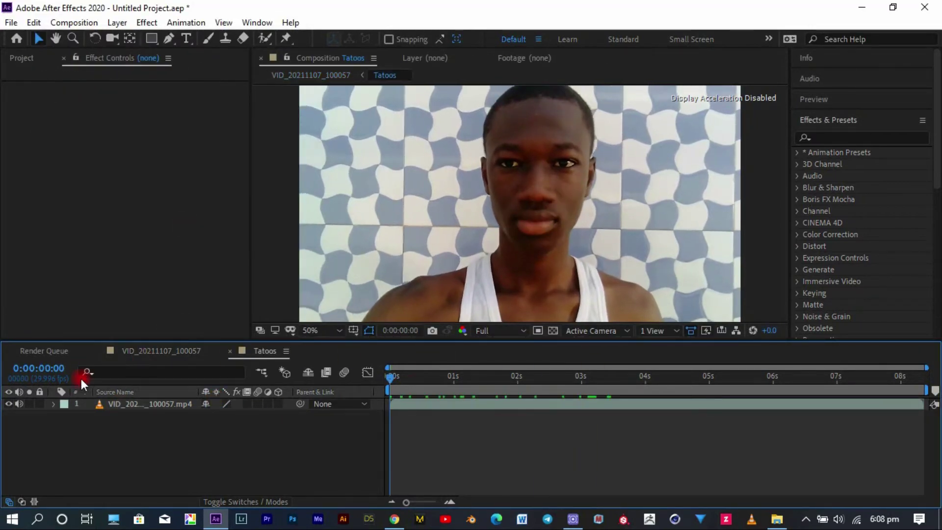
click(161, 351)
Copy the original layer's Mocha Pro effect onto the Tatoos layer.
click(111, 416)
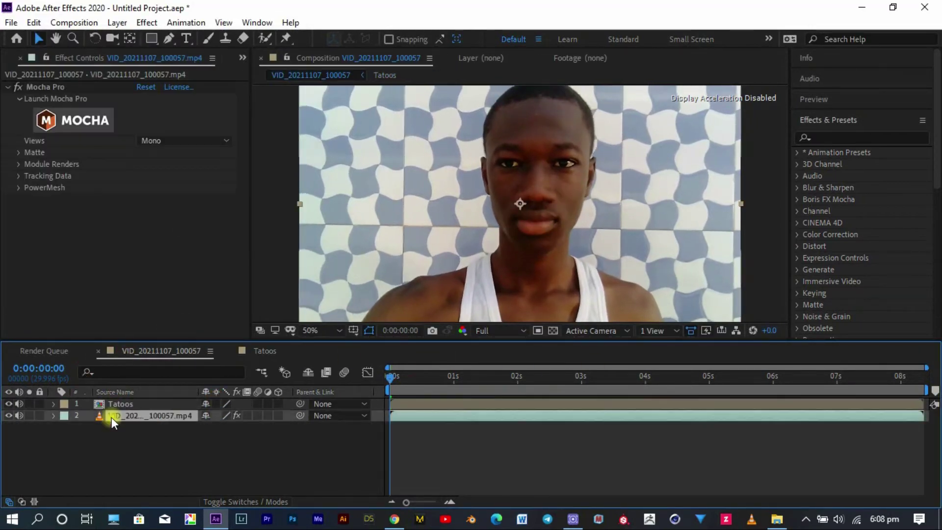
click(49, 88)
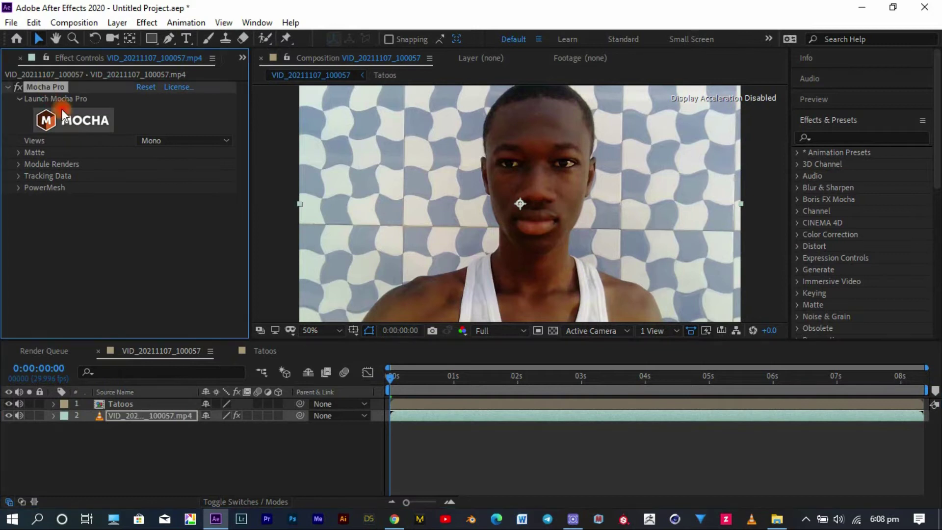
click(130, 404)
key(ctrl+v)
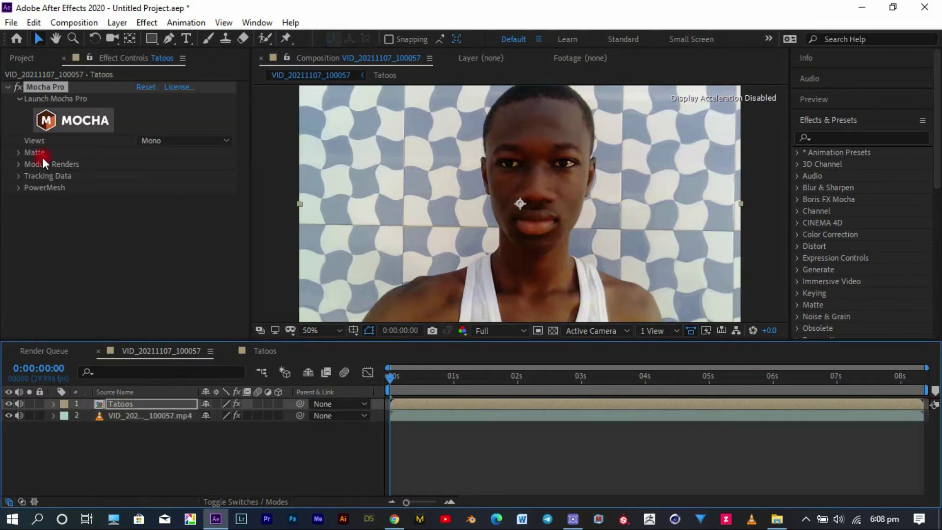
Enable Module Renders on the Tatoos layer's Mocha Pro with the Stabilize: Warp module.
click(20, 164)
click(140, 175)
click(158, 186)
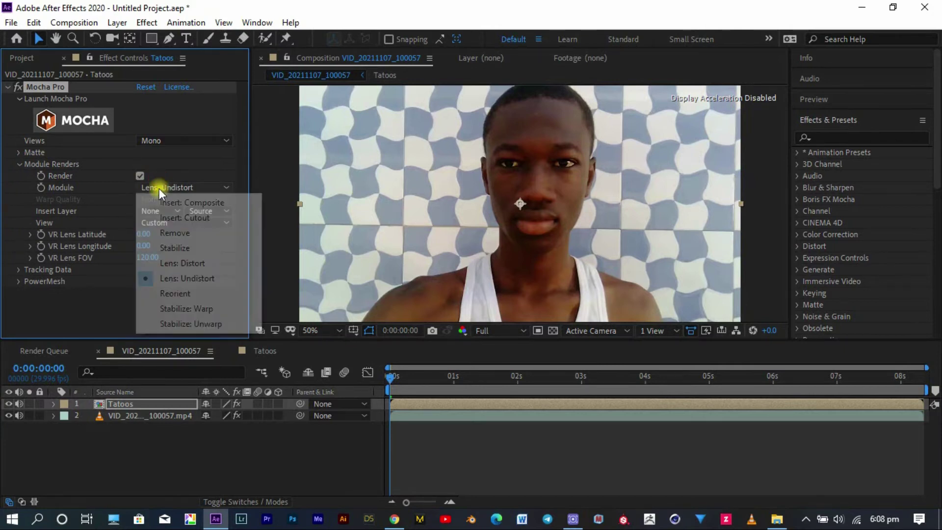
click(185, 308)
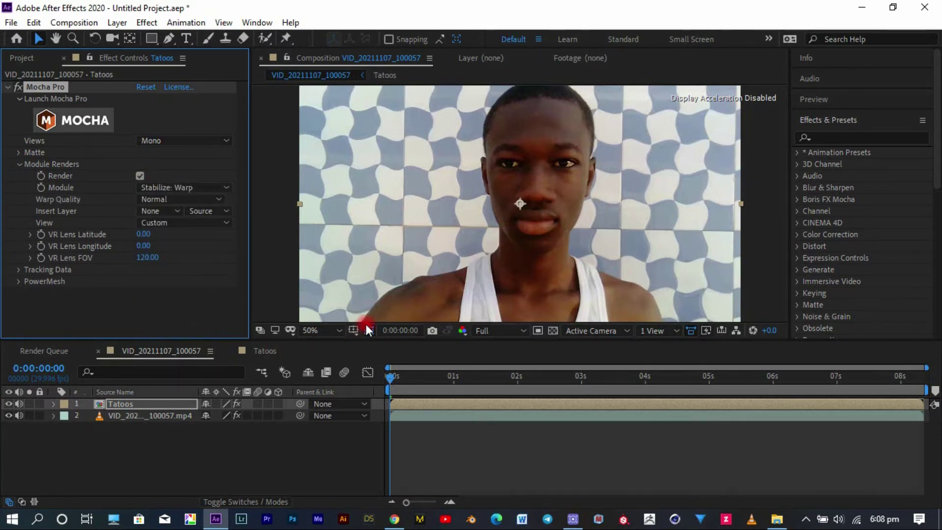
drag(402, 376, 304, 391)
click(149, 470)
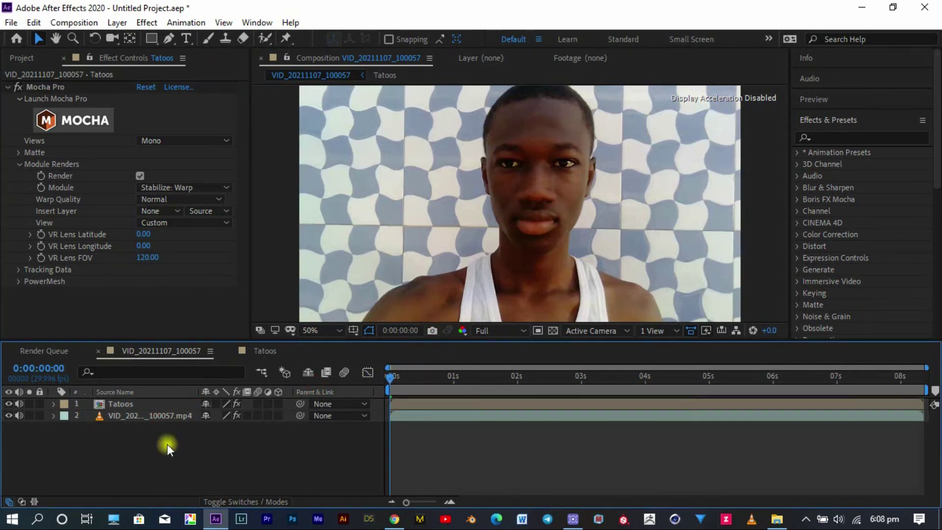
click(134, 403)
key(Delete)
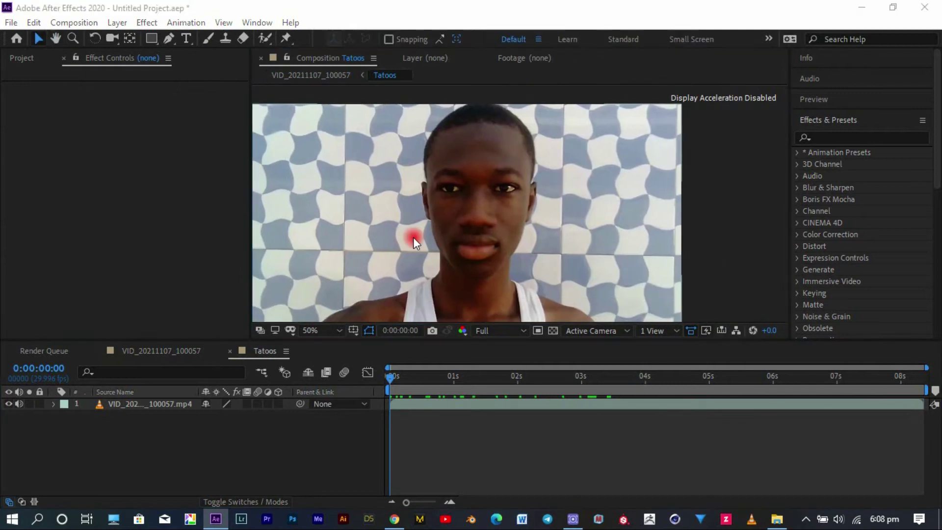
Scale the wings image onto the forehead in Tatoos and blend it in Multiply.
click(62, 149)
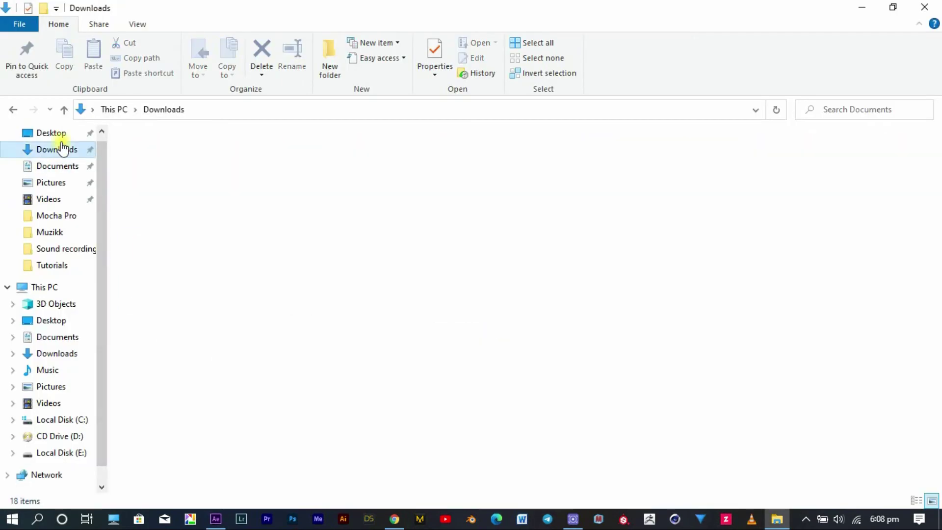
key(alt+Tab)
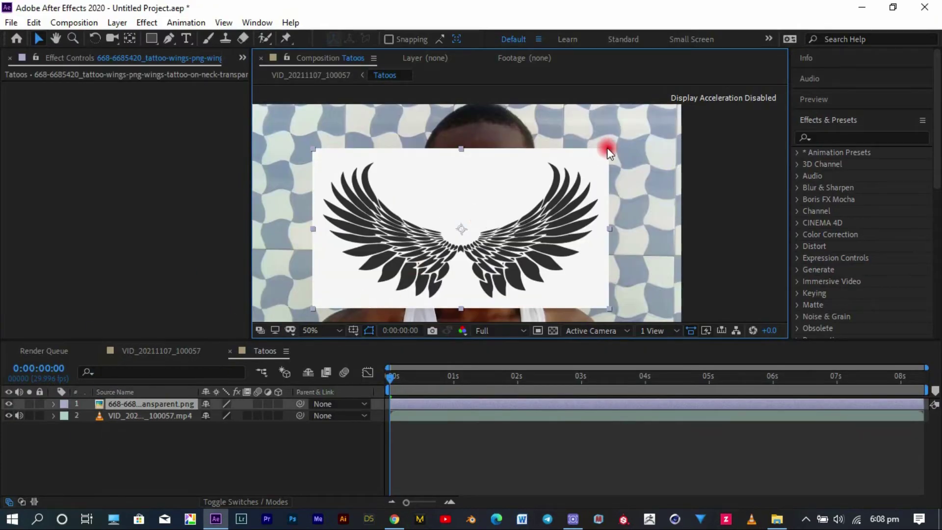
drag(609, 147, 474, 211)
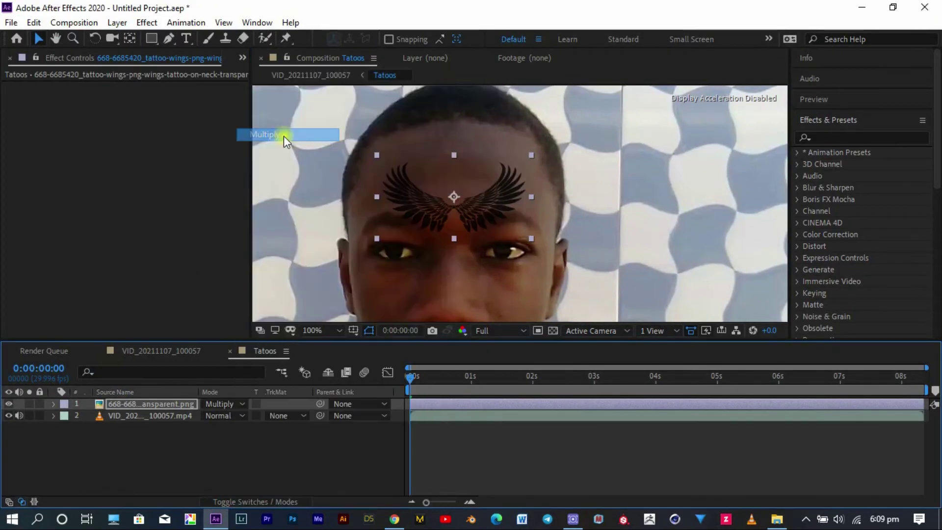
click(862, 138)
Apply Mesh Warp to the wings and bend it to the forehead's curve.
text(mesh)
double_click(848, 163)
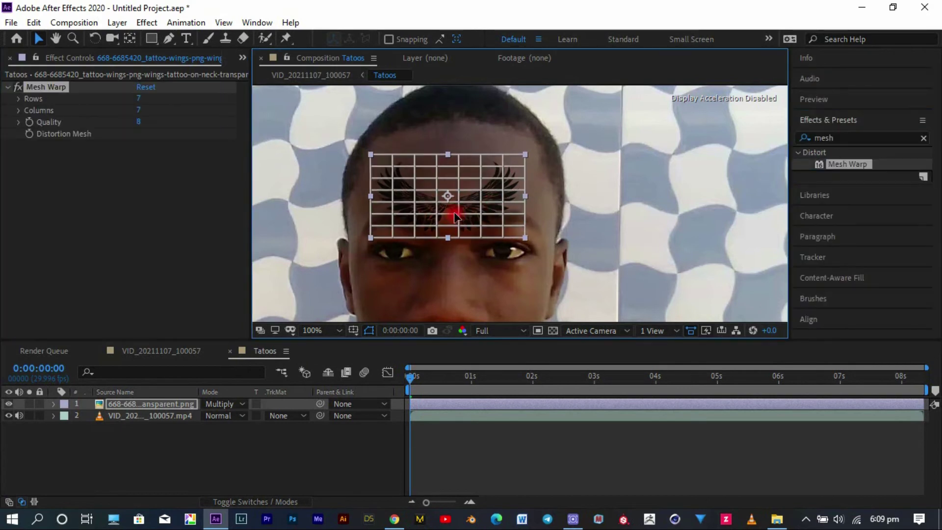
scroll(385, 146, up, 2)
drag(627, 253, 621, 249)
drag(463, 273, 580, 275)
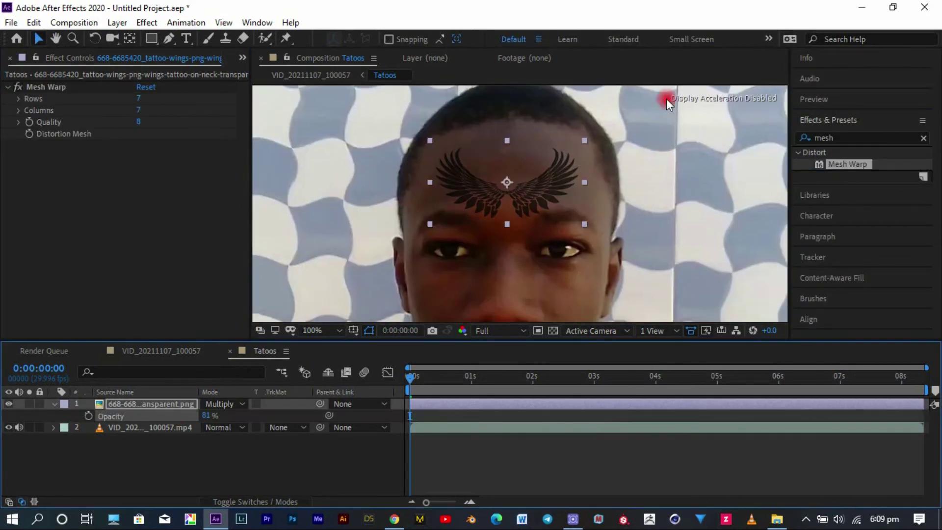
Add Fast Box Blur 1.0 and Noise 5% to the wings and refine the top mesh point.
text(blur)
scroll(878, 280, down, 4)
double_click(862, 293)
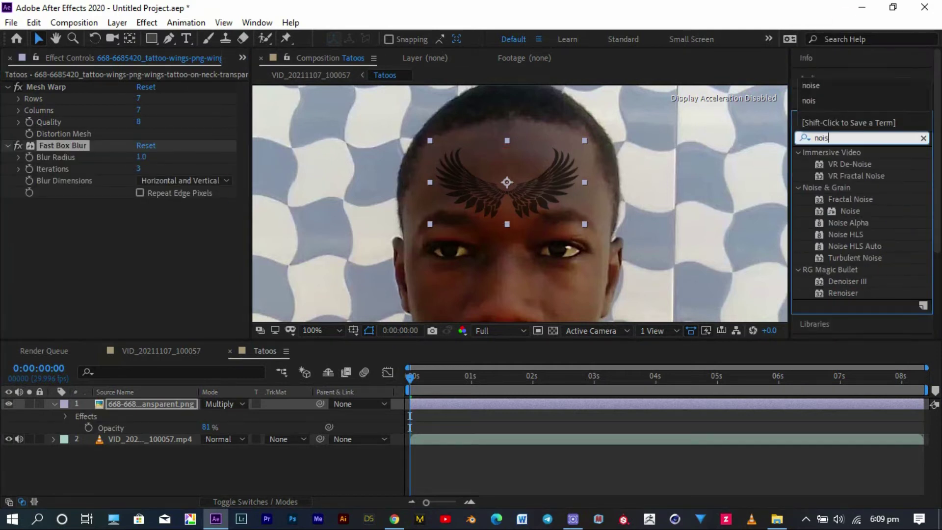
drag(849, 211, 490, 181)
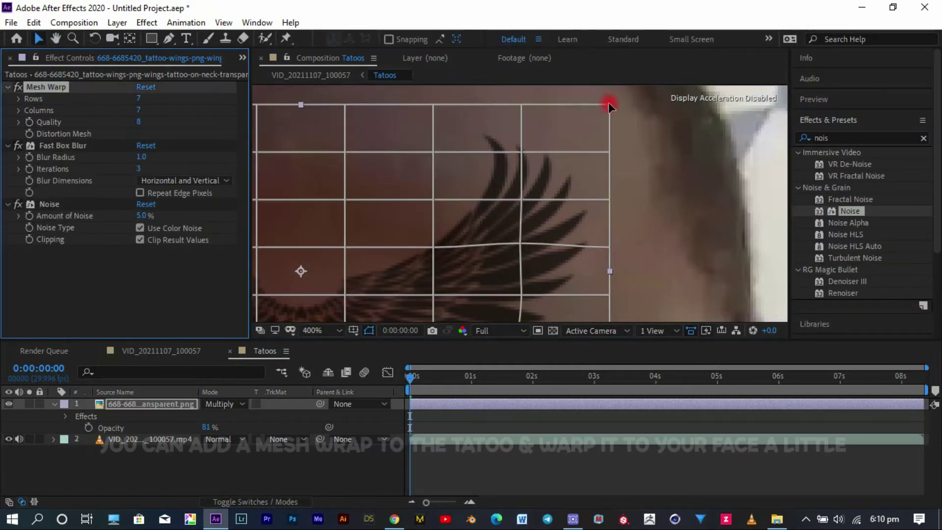
drag(607, 101, 515, 133)
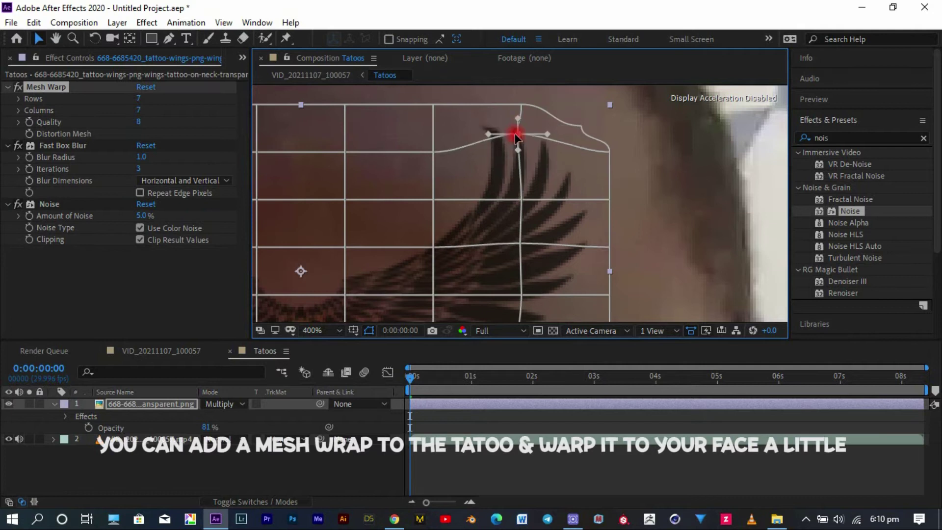
drag(369, 196, 467, 226)
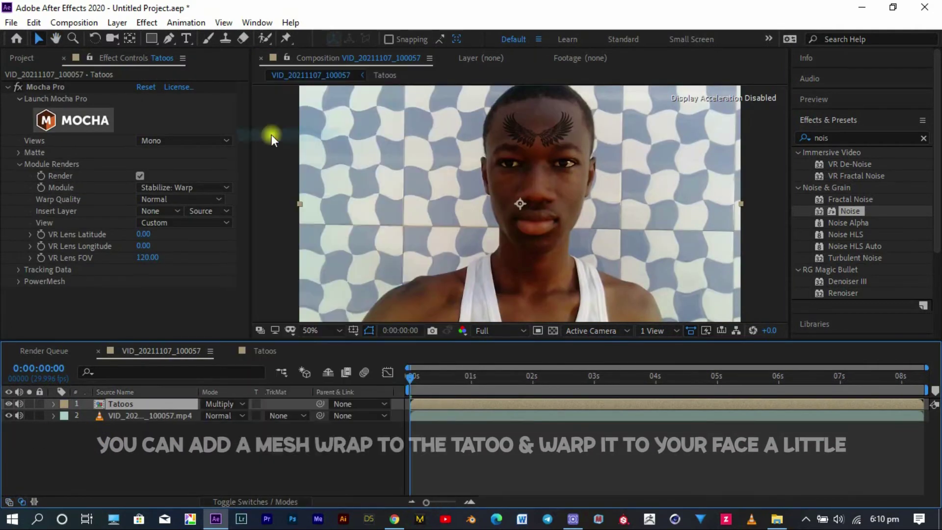
Preview the tracked tattoo in the main comp at Quarter resolution, then replay at full.
click(429, 371)
click(498, 331)
click(507, 414)
key(space)
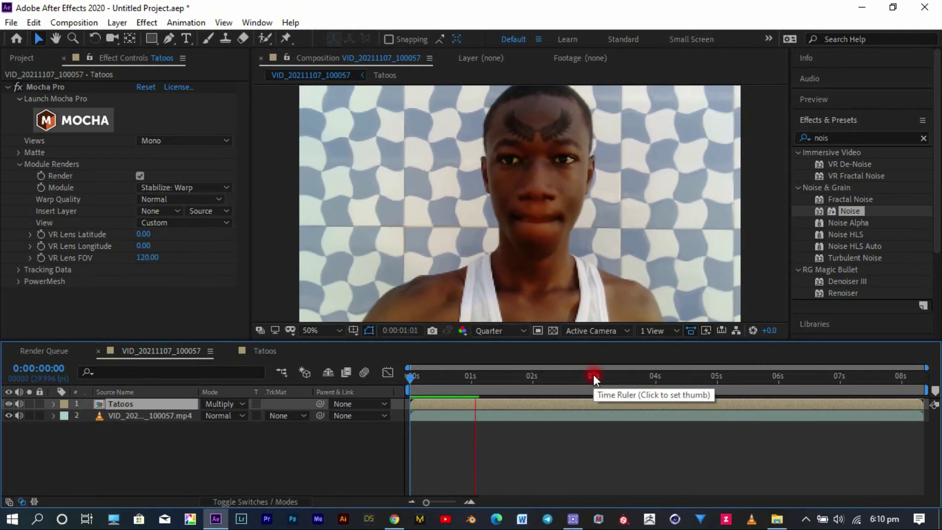
click(682, 402)
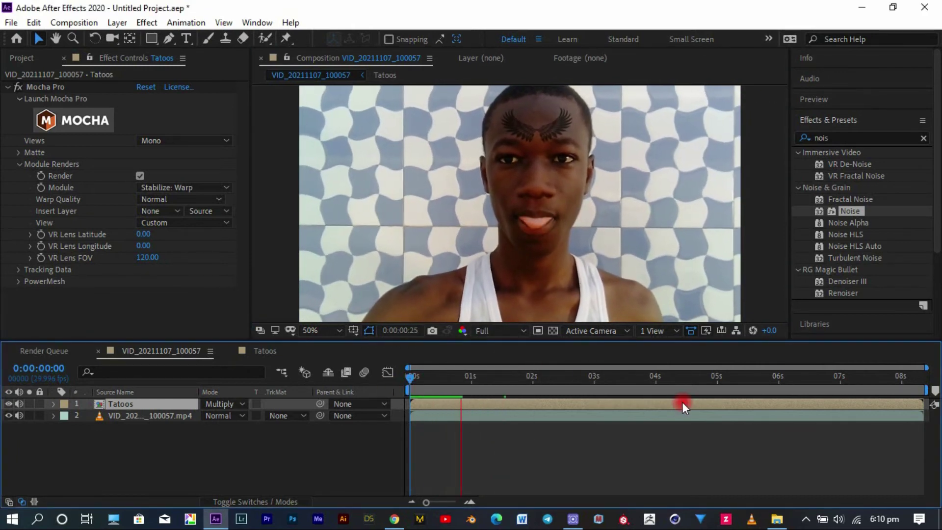